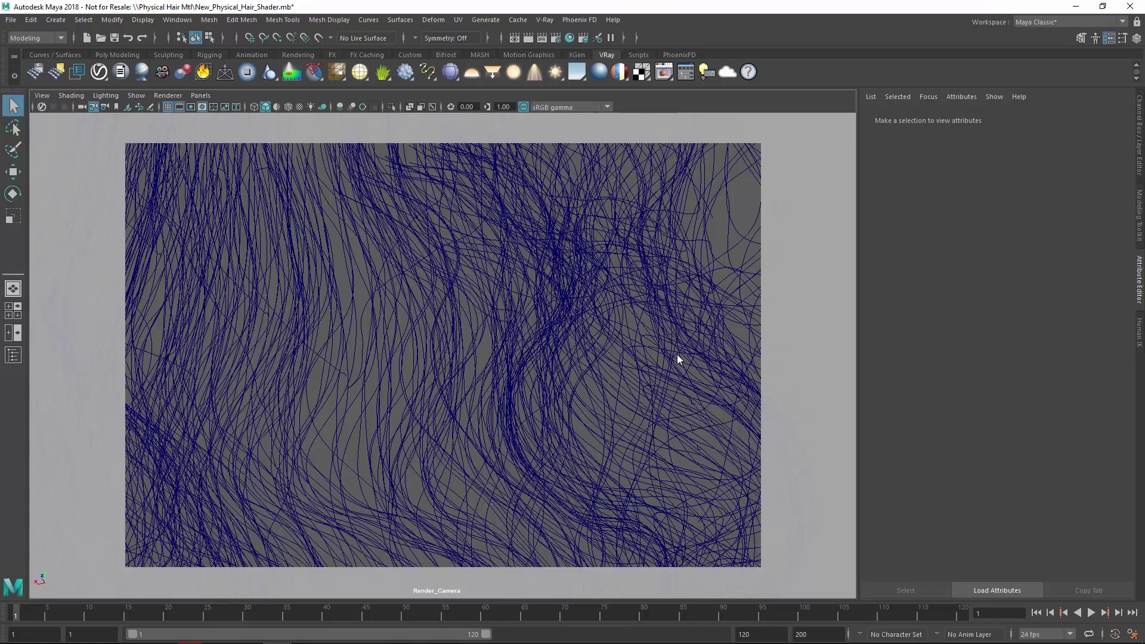
Create a VRayHairNextMtl material node in Hypershade
left_click(570, 36)
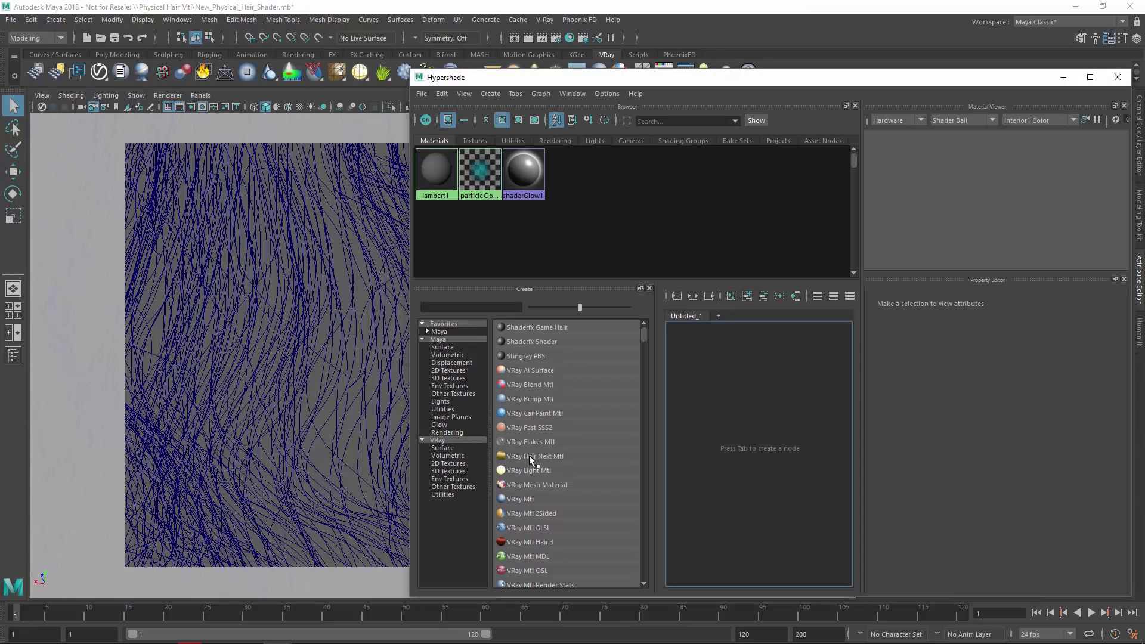
left_click(528, 456)
key("f")
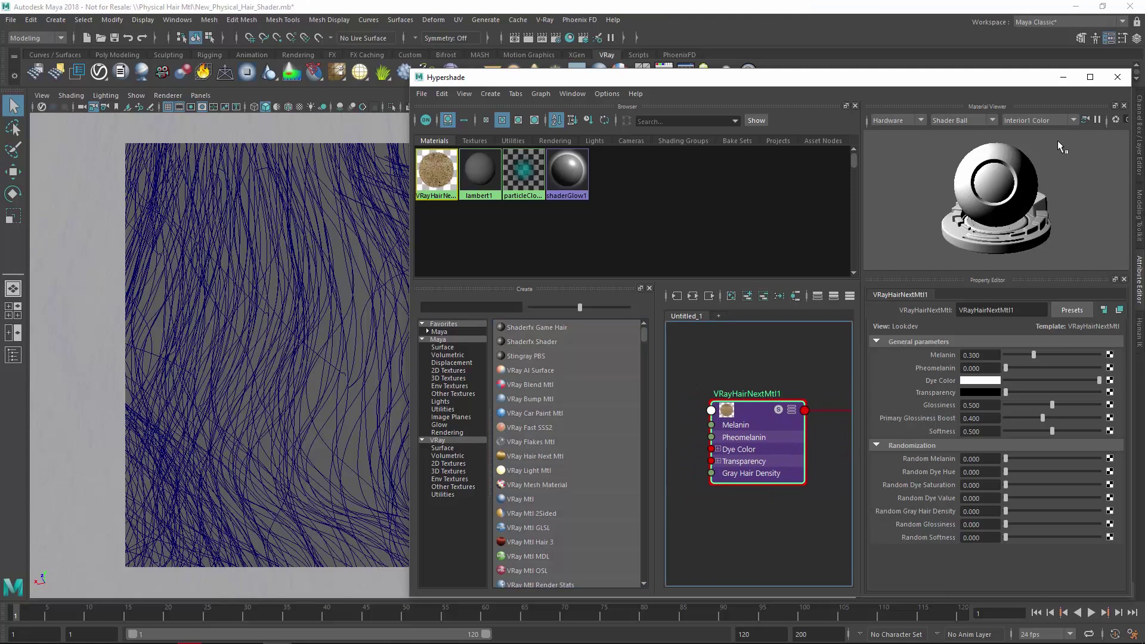
left_click(1115, 78)
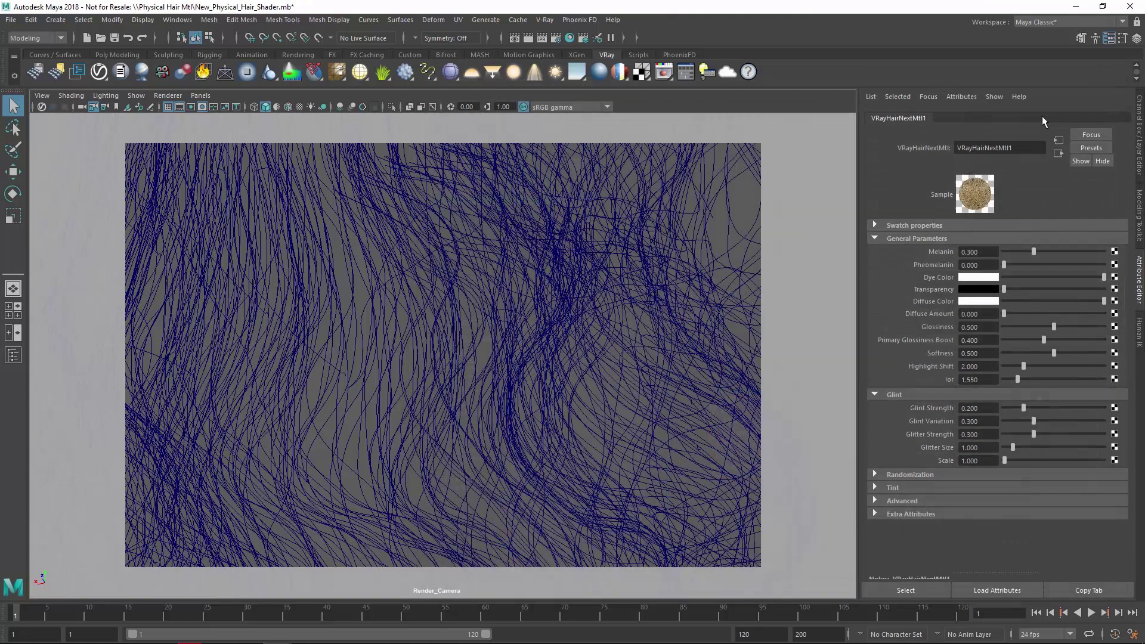
Assign VRayHairNextMtl1 to the hair strands as an existing material
left_click(427, 274)
right_click(427, 272)
mouse_move(468, 602)
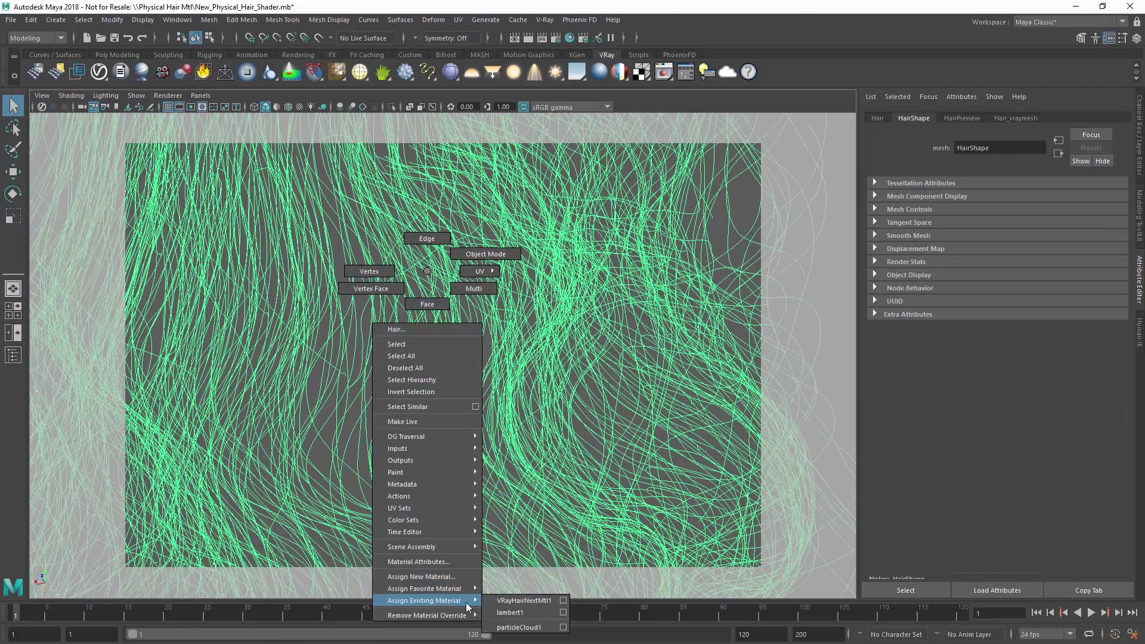
left_click(525, 600)
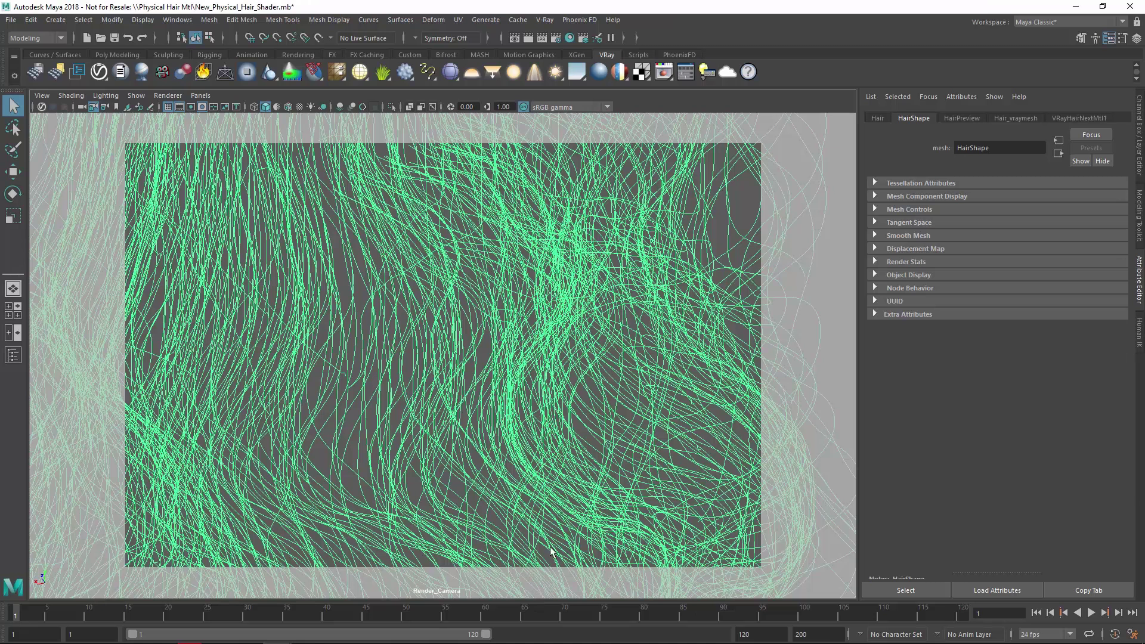
Render the frame with V-Ray, show VRayHairNextMtl1's attributes, and enable Region Render
left_click(542, 38)
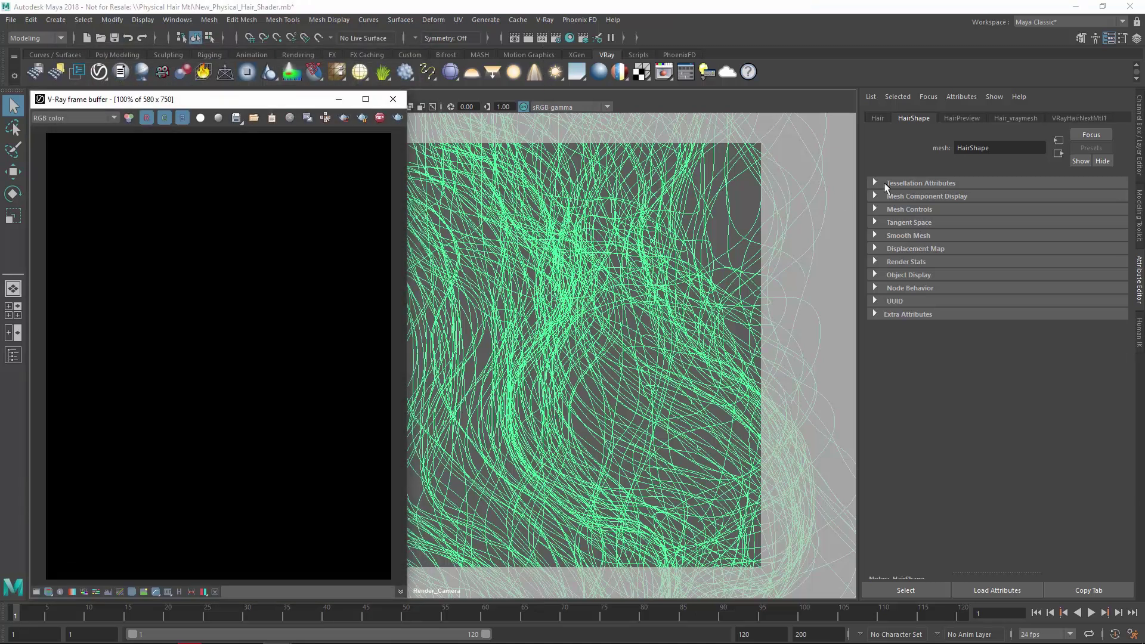
left_click(1077, 118)
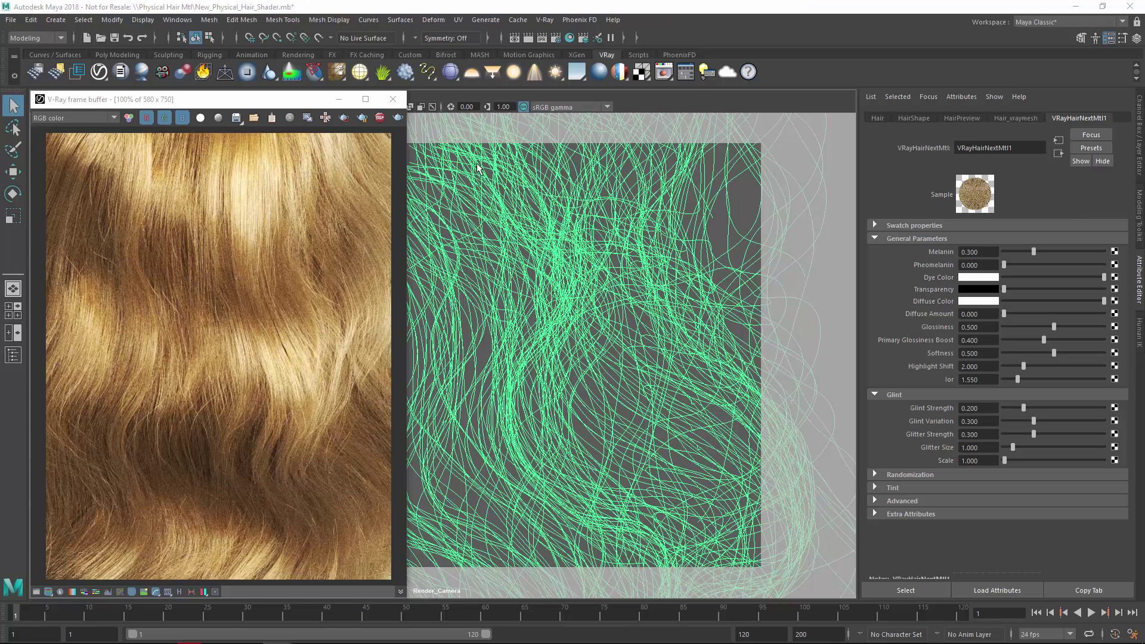
left_click(345, 121)
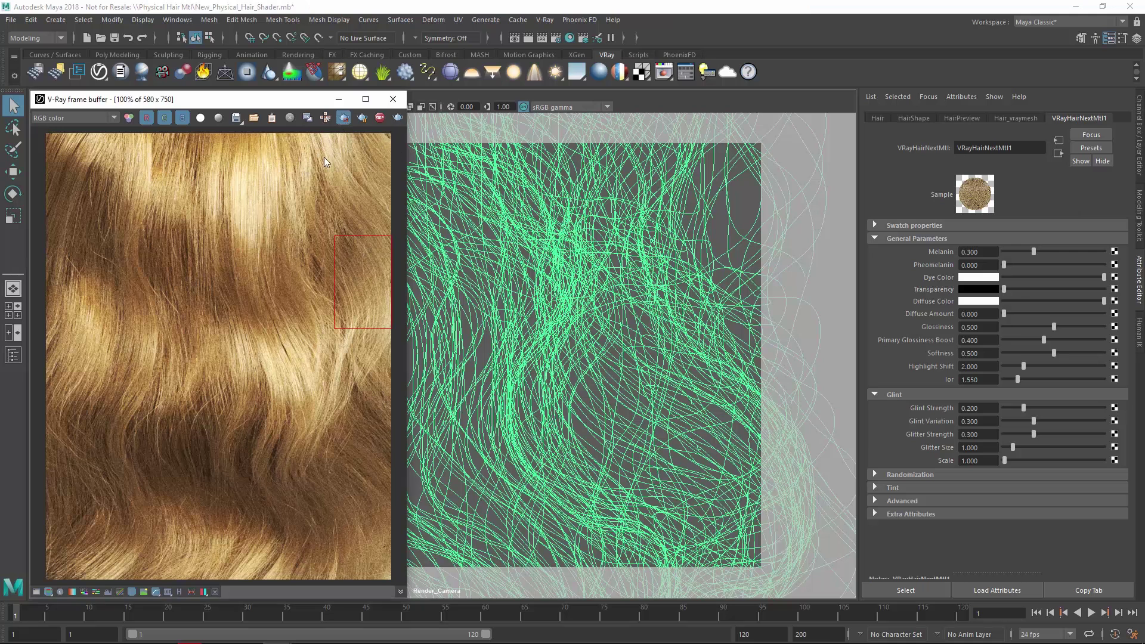
Re-render the second band with Melanin set to 0.5
left_click_drag(47, 221, 393, 335)
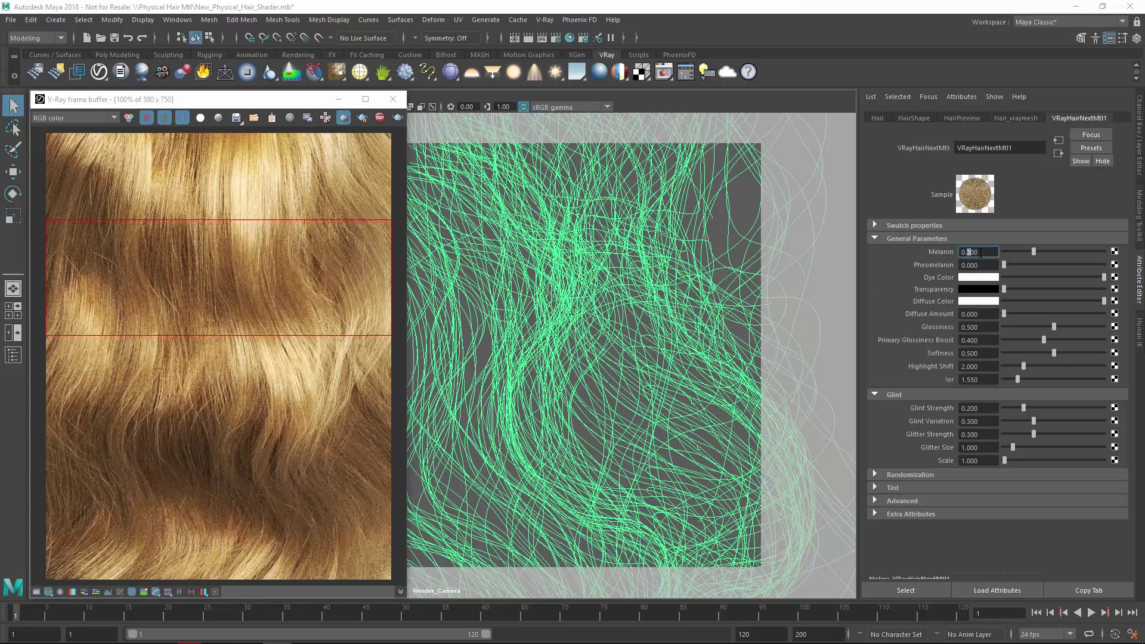
left_click_drag(966, 251, 994, 254)
type("5")
key("Return")
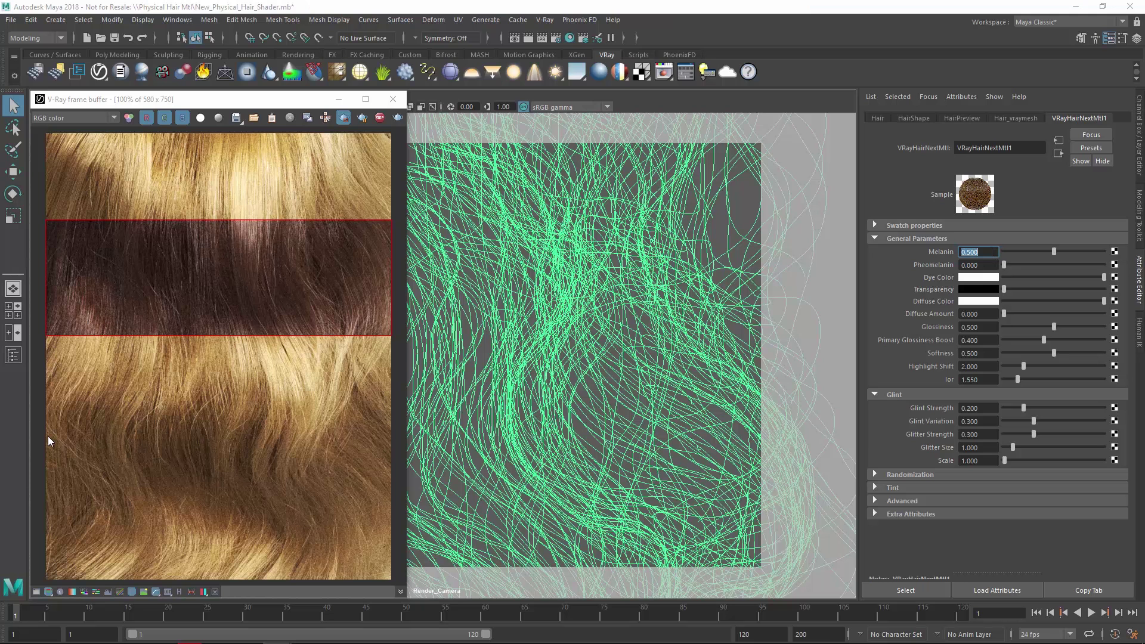
Re-render the third band, trying Melanin 0.4, then settling on Melanin 0.5 with Pheomelanin 0.8
left_click_drag(45, 335, 394, 461)
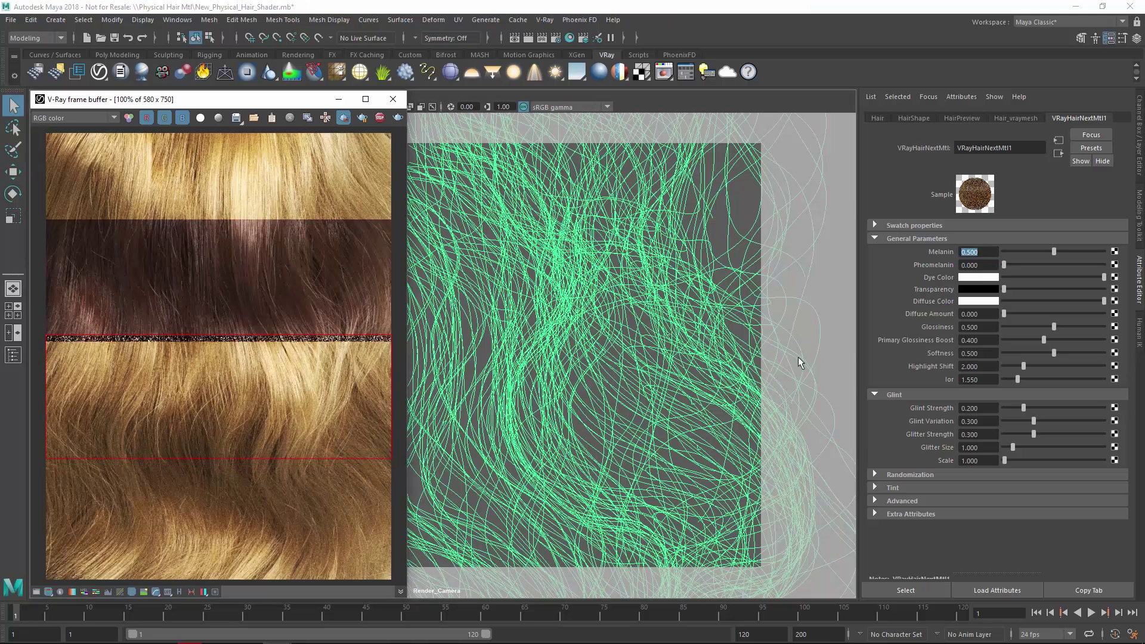
type("0.4")
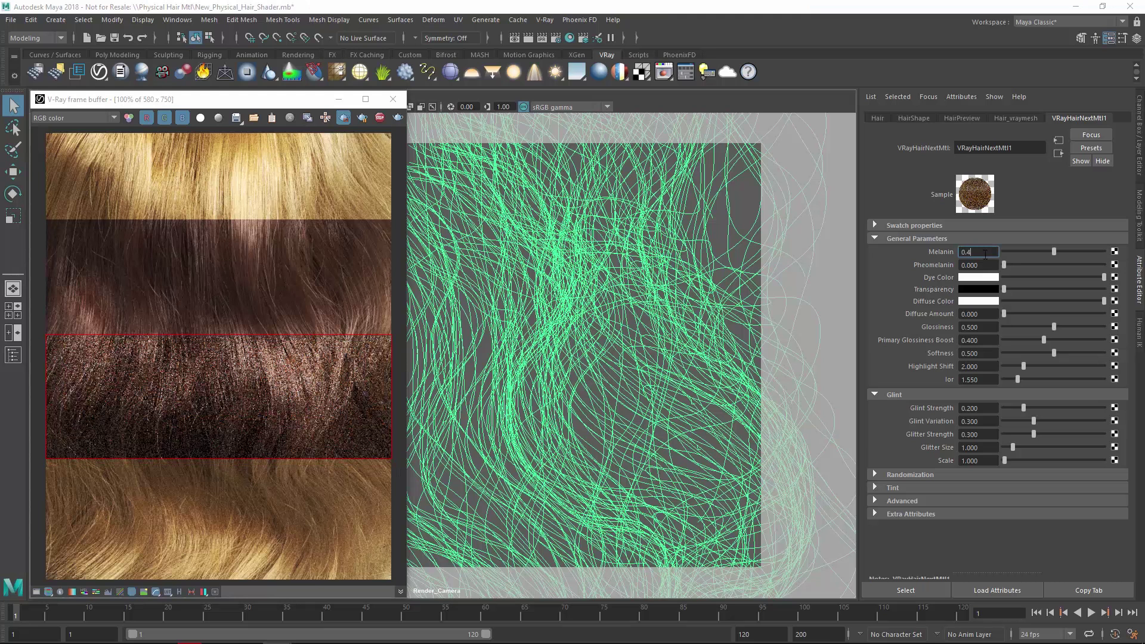
key("Return")
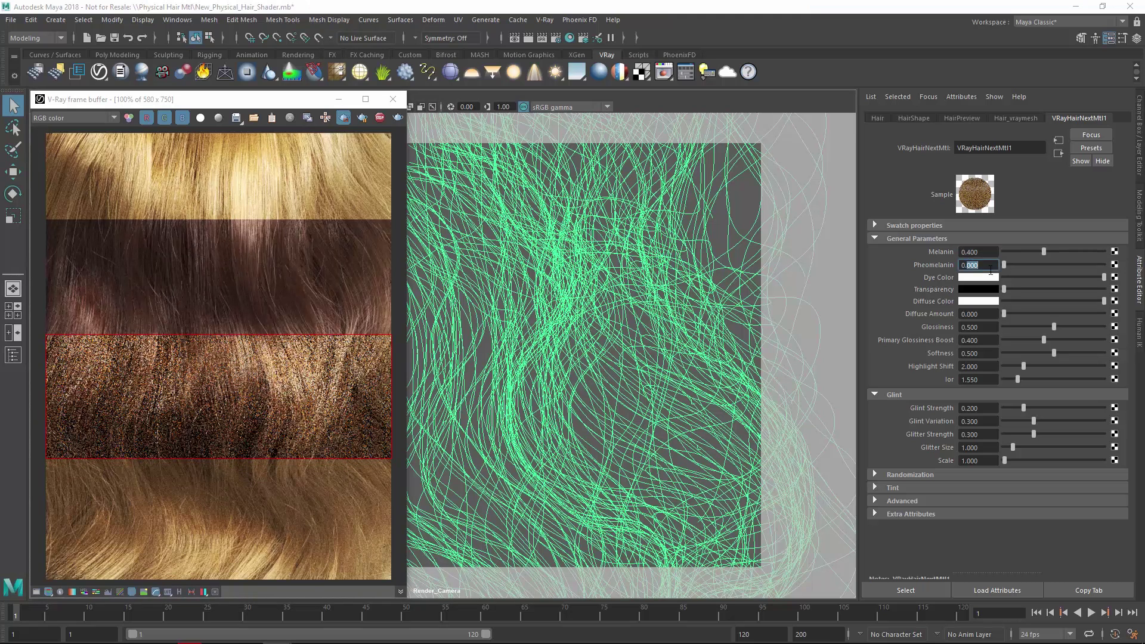
left_click(990, 266)
type("0.5")
key("Return")
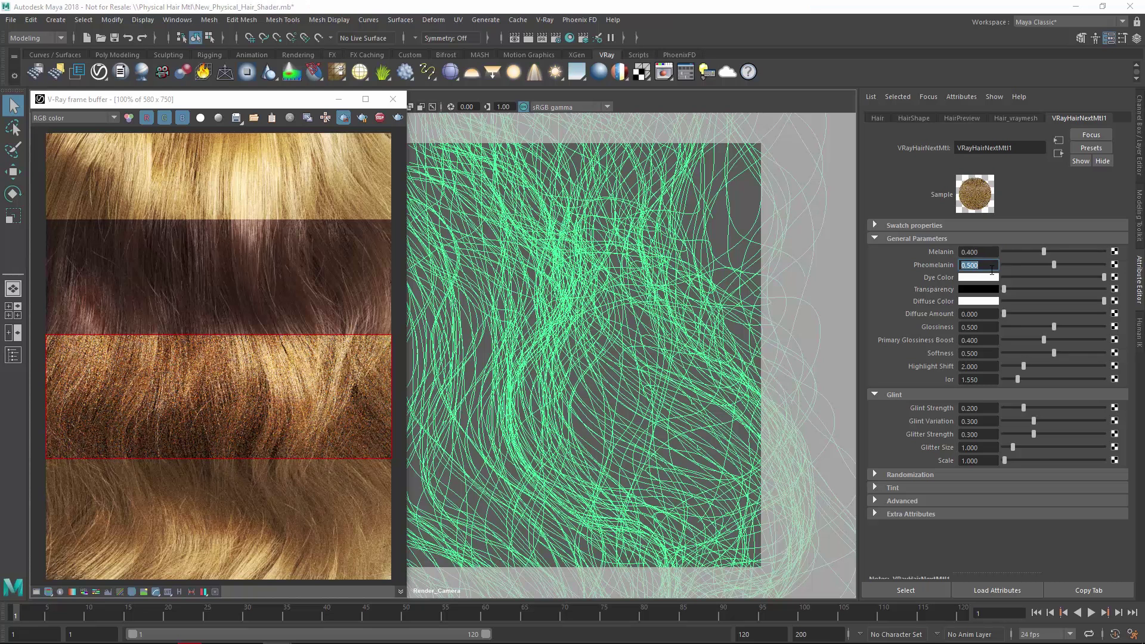
type("0.8")
key("Return")
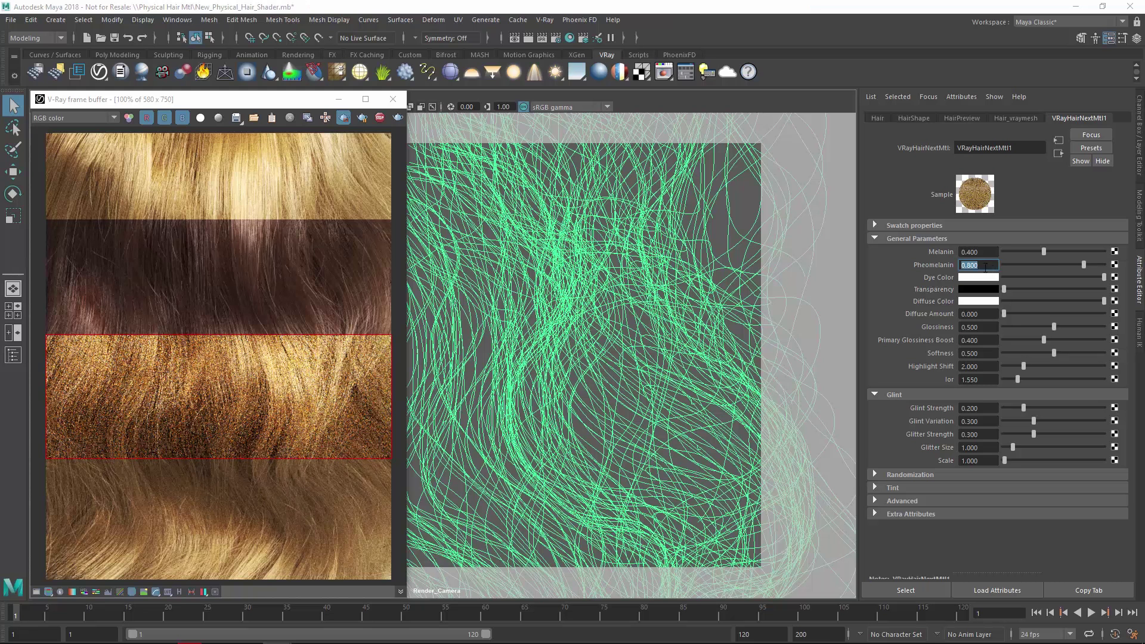
double_click(987, 253)
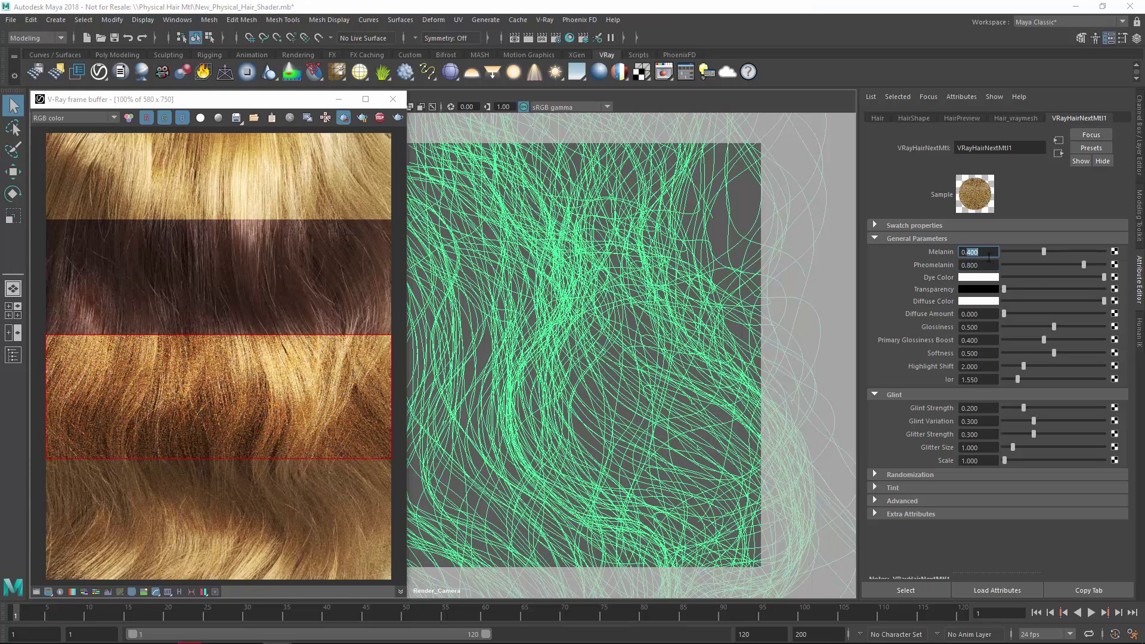
type("0.5")
key("Return")
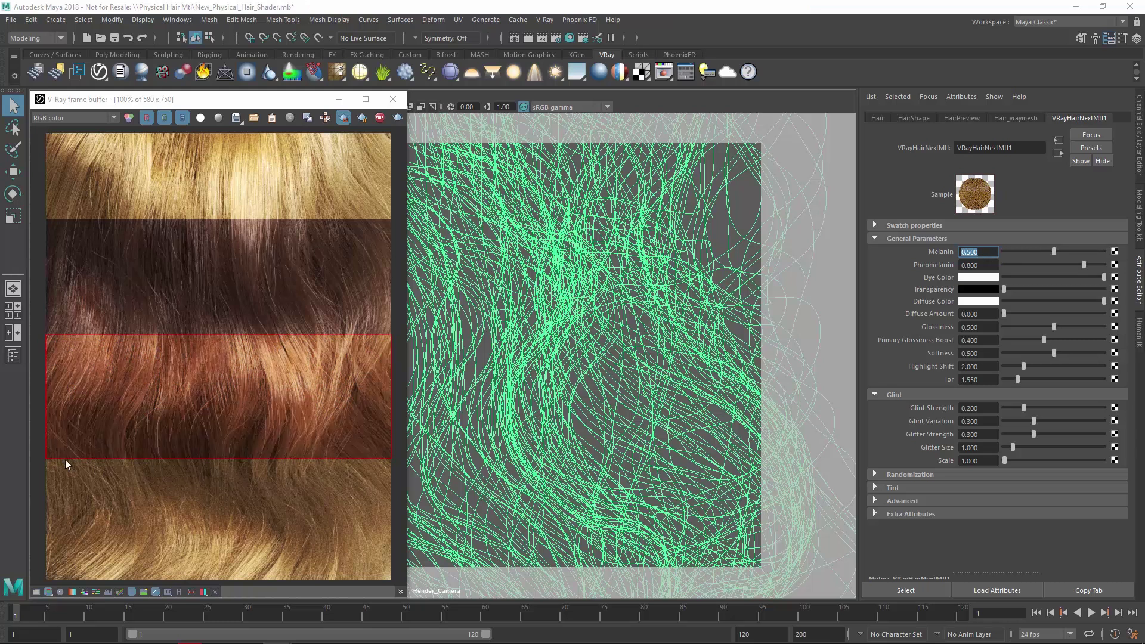
Re-render the bottom band with Pheomelanin 0 and Melanin 0.8
left_click_drag(45, 459, 391, 579)
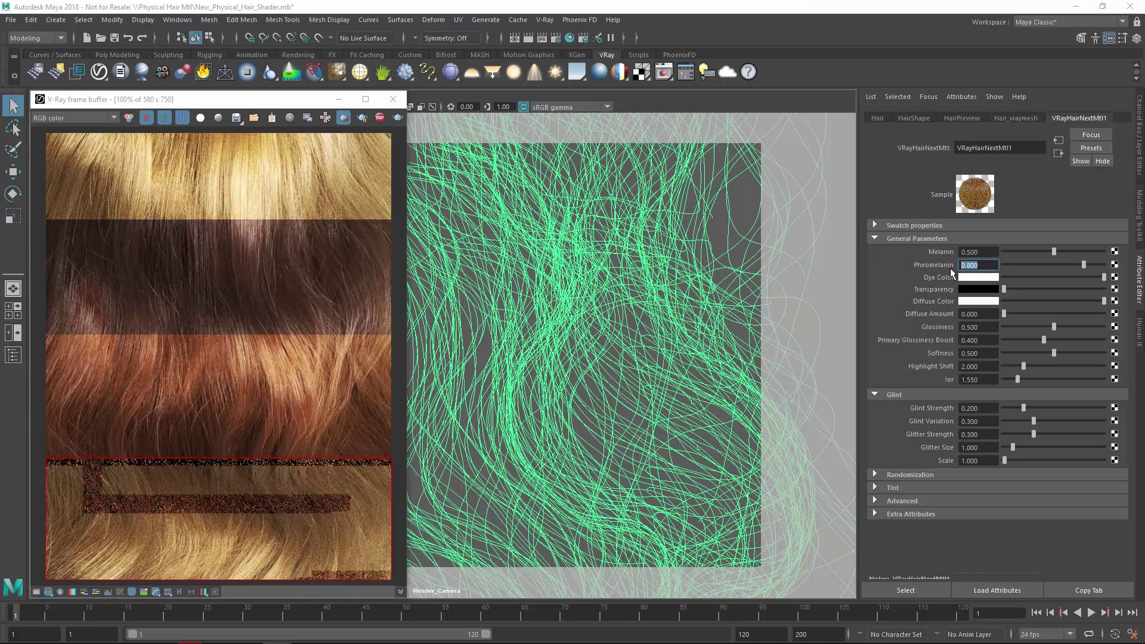
left_click(978, 265)
type("0")
key("Return")
left_click_drag(969, 253, 984, 255)
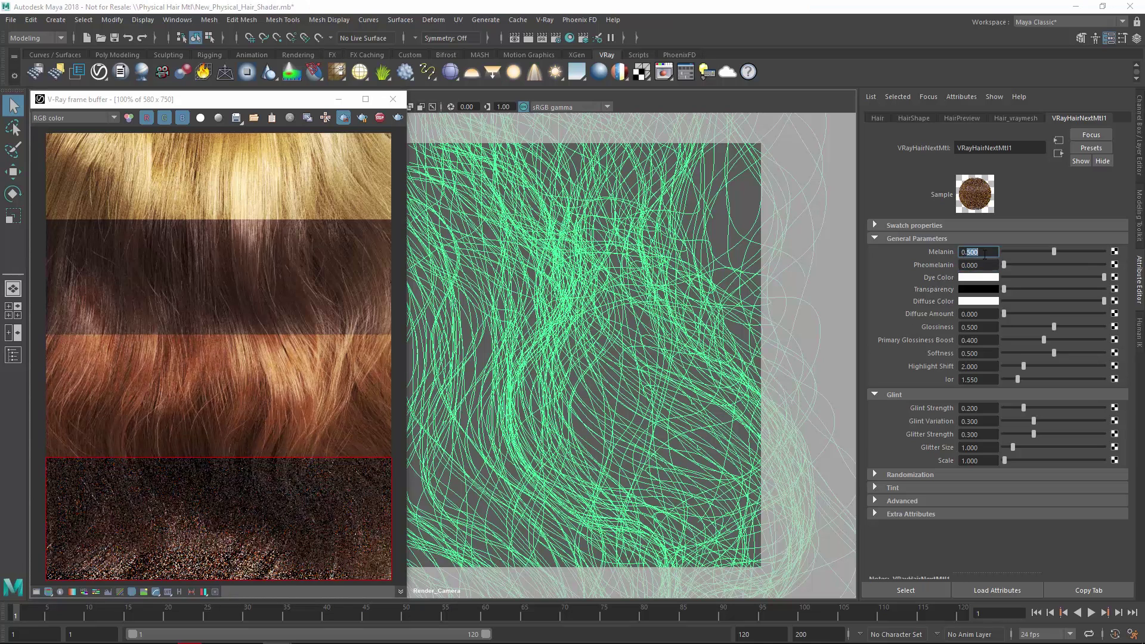
type("0.8")
key("Return")
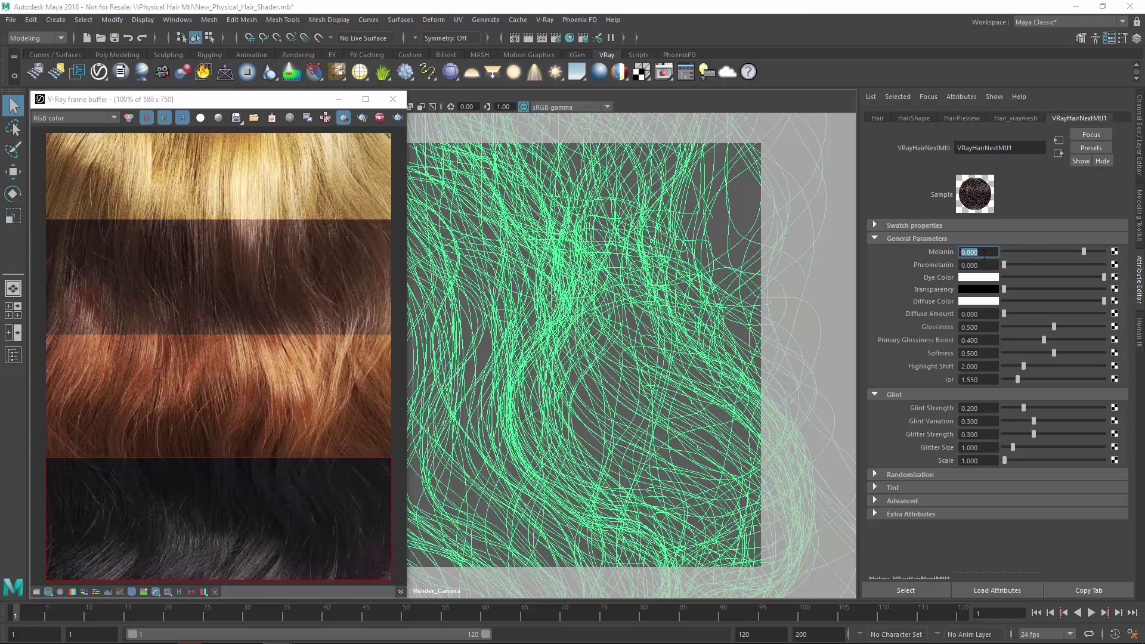
Turn off region rendering and set Melanin to 0
left_click(345, 120)
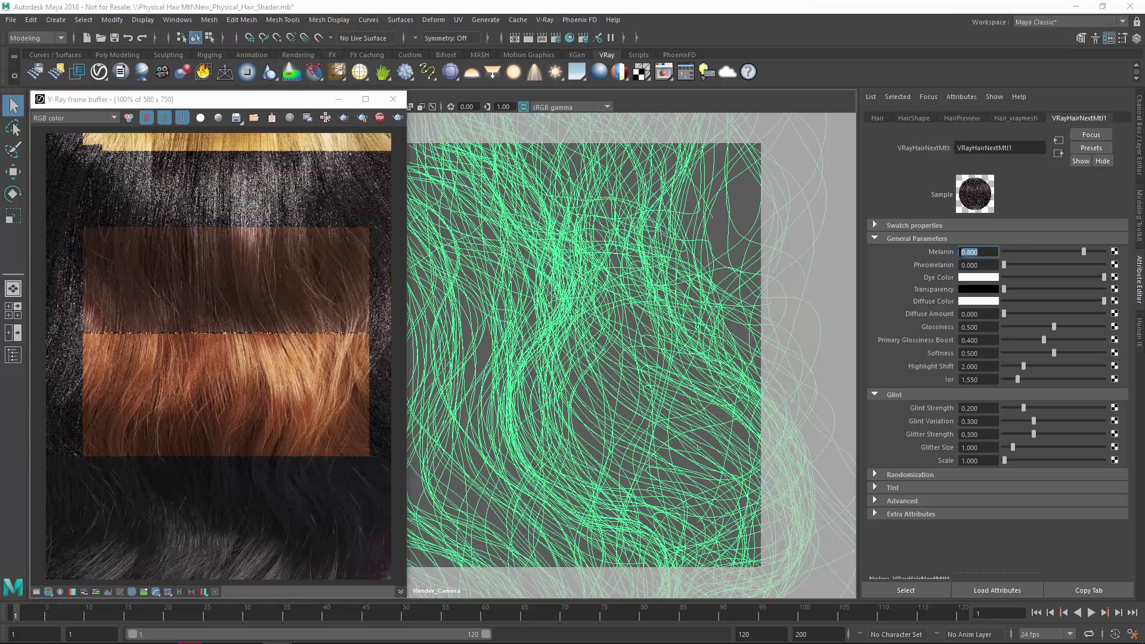
type("0")
key("Return")
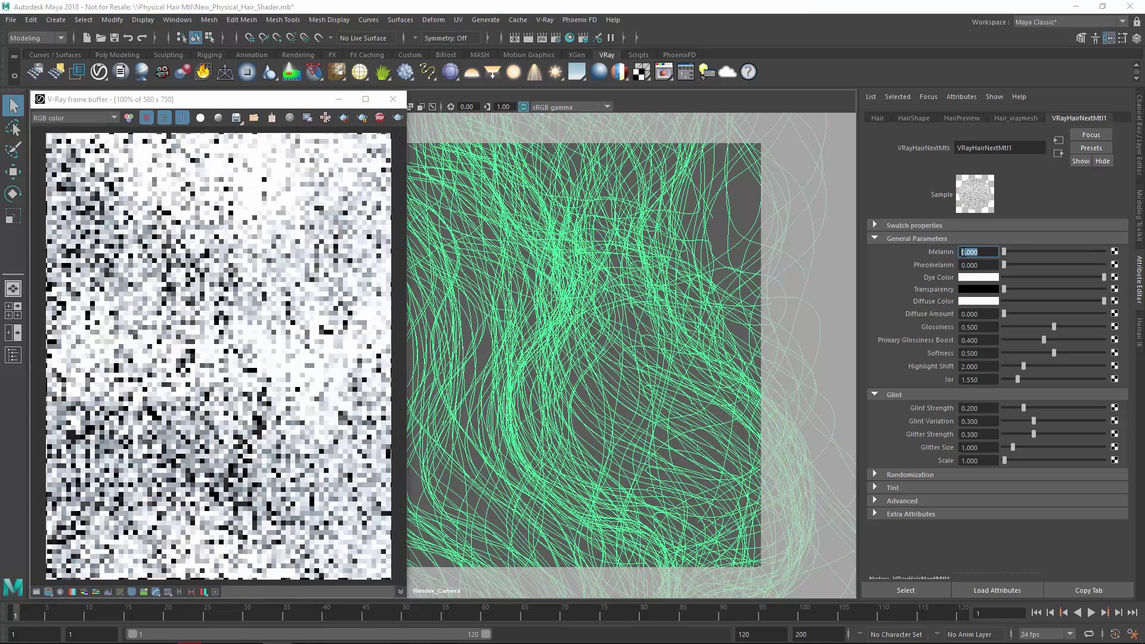
Give the hair material a medium blue Dye Color
left_click(976, 278)
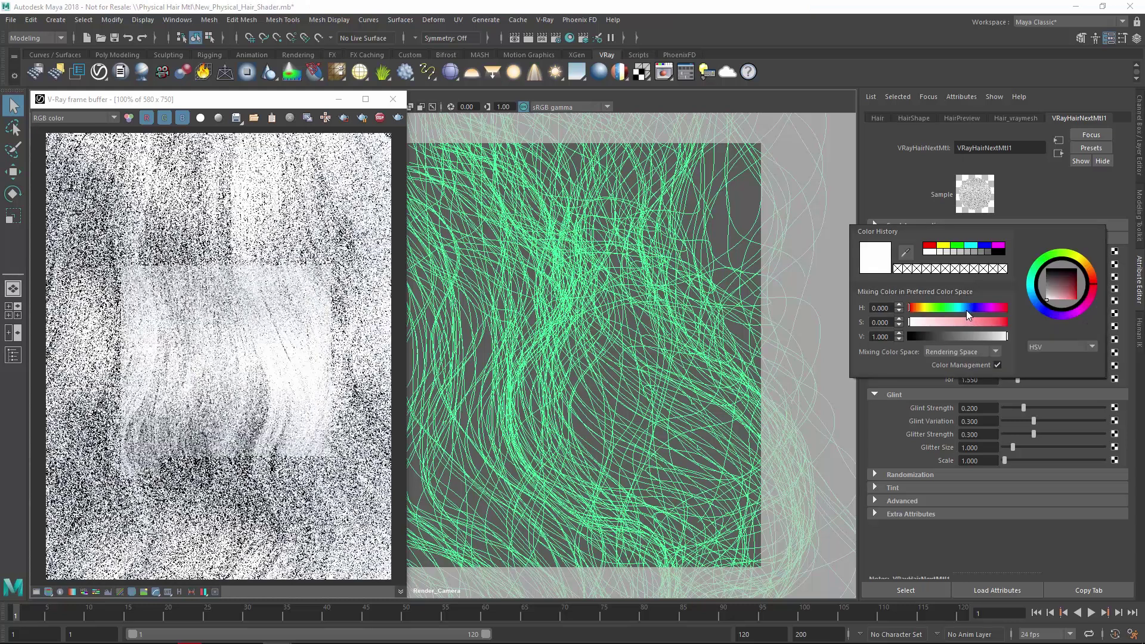
left_click(966, 307)
left_click(979, 322)
left_click_drag(980, 323, 961, 342)
left_click(987, 336)
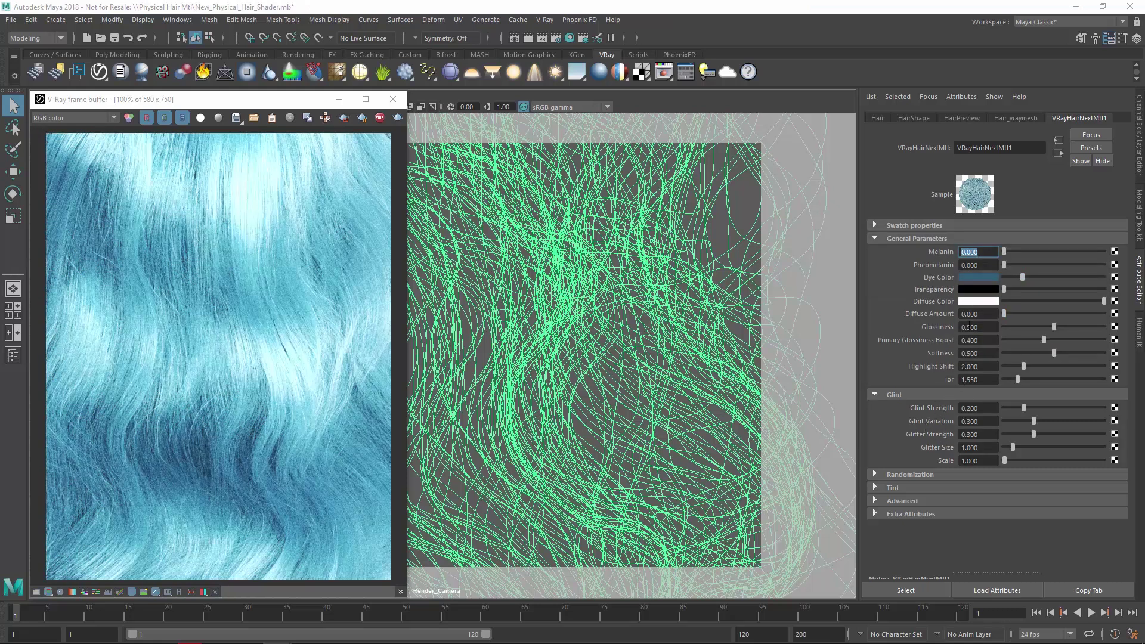
Reset Dye Color to white and set Melanin to 0.6
left_click(989, 277)
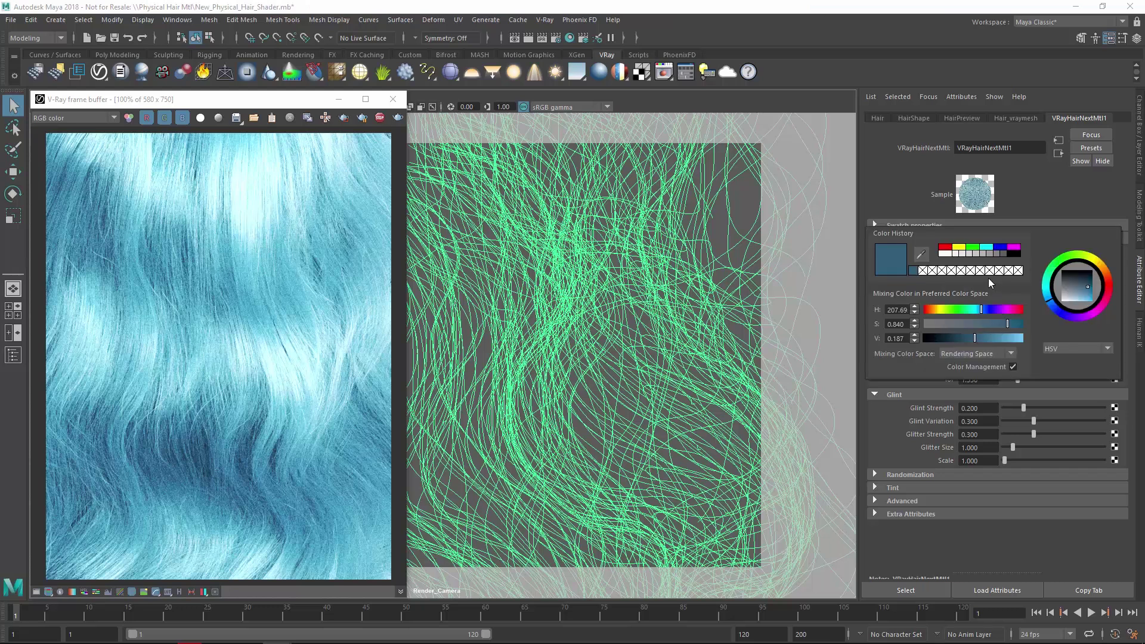
left_click_drag(976, 336, 923, 324)
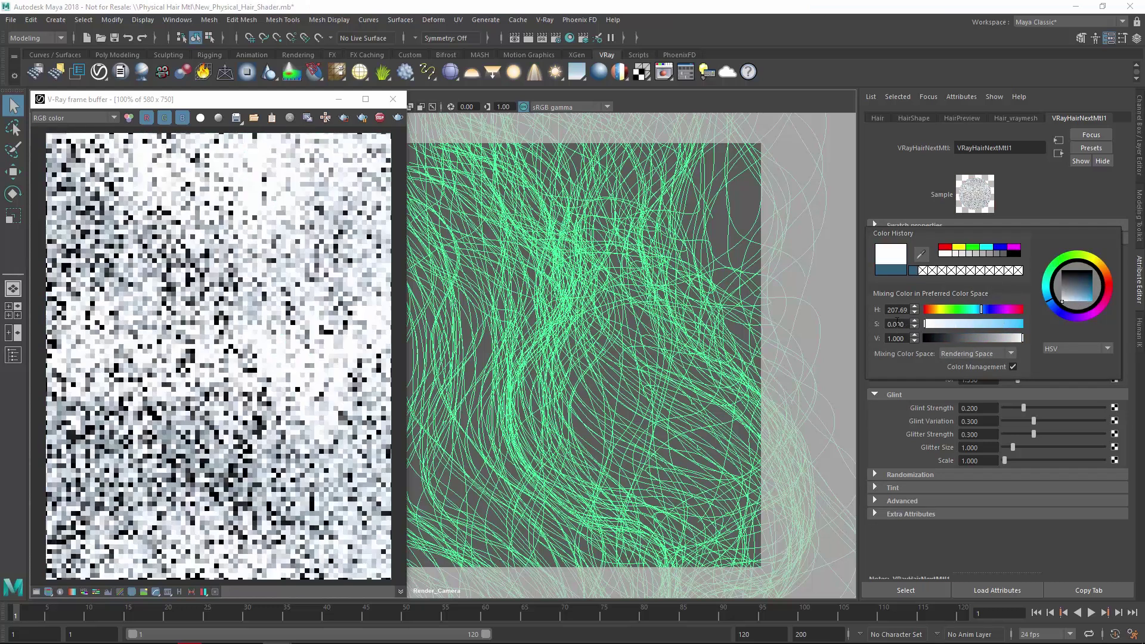
type("0.6")
key("Return")
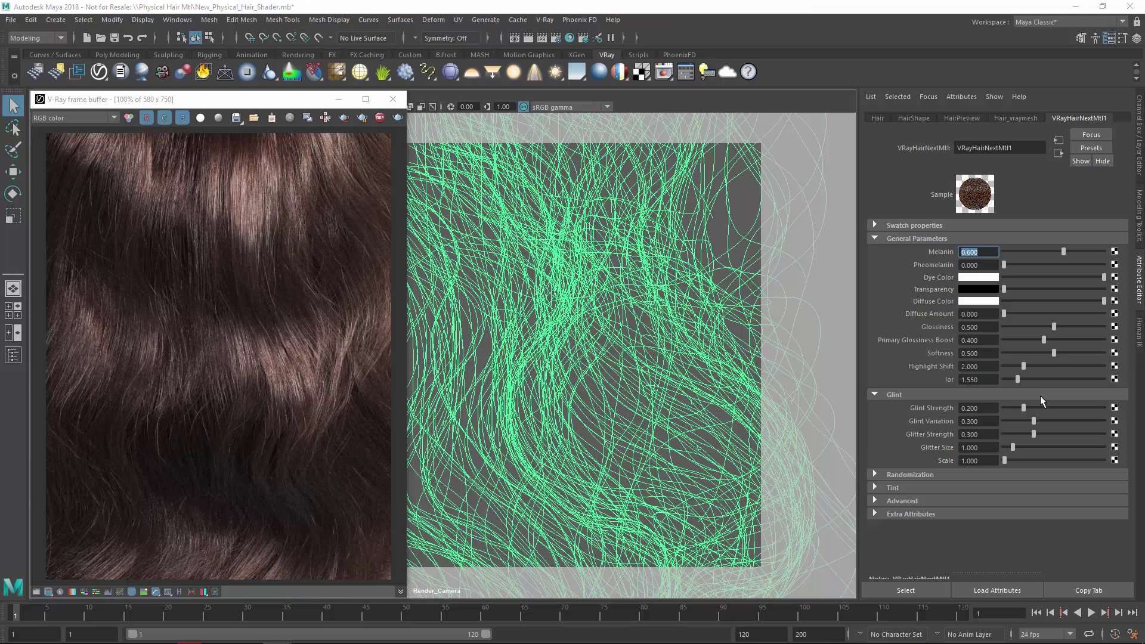
Region-render the lower image and drag Glint Strength up to 1.000
left_click(344, 117)
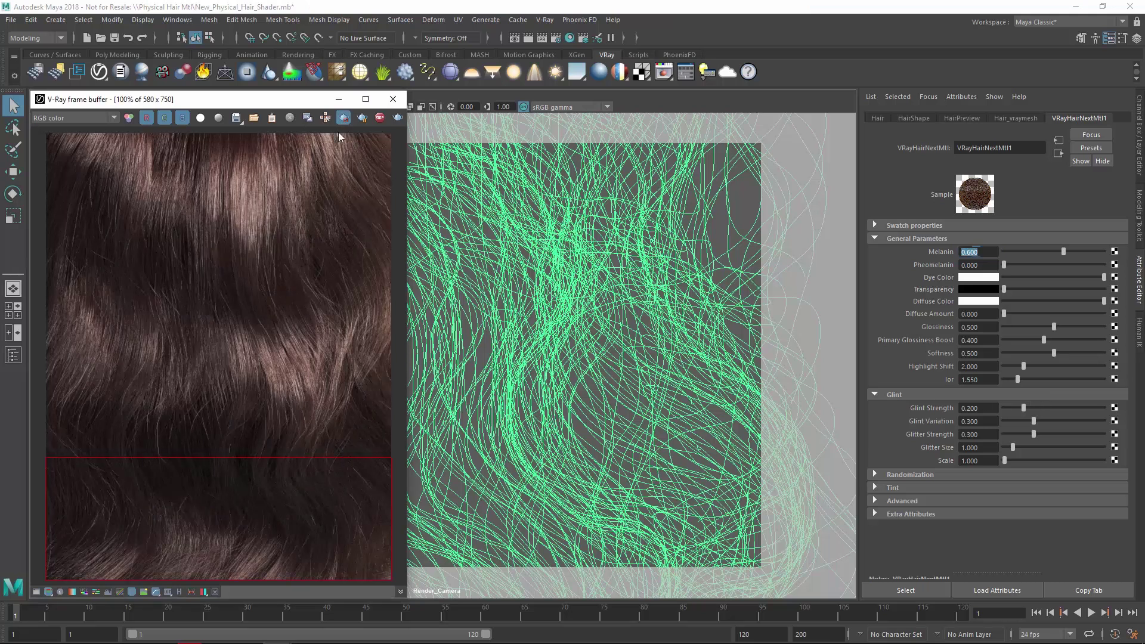
left_click_drag(46, 346, 400, 608)
left_click_drag(1023, 408, 1079, 408)
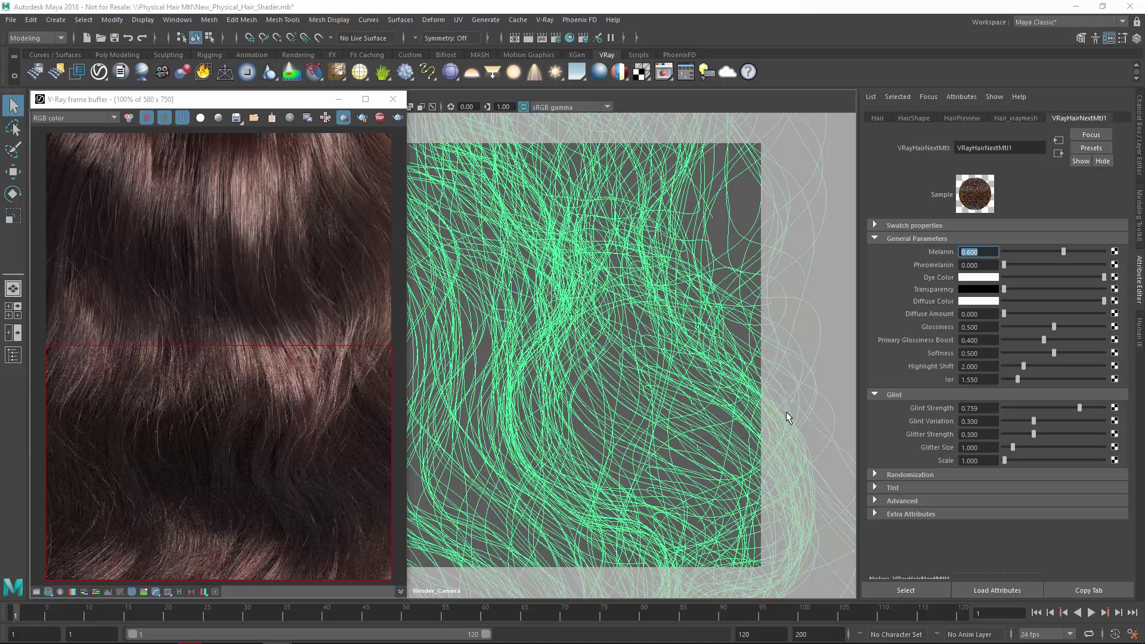
left_click_drag(1080, 406, 1106, 408)
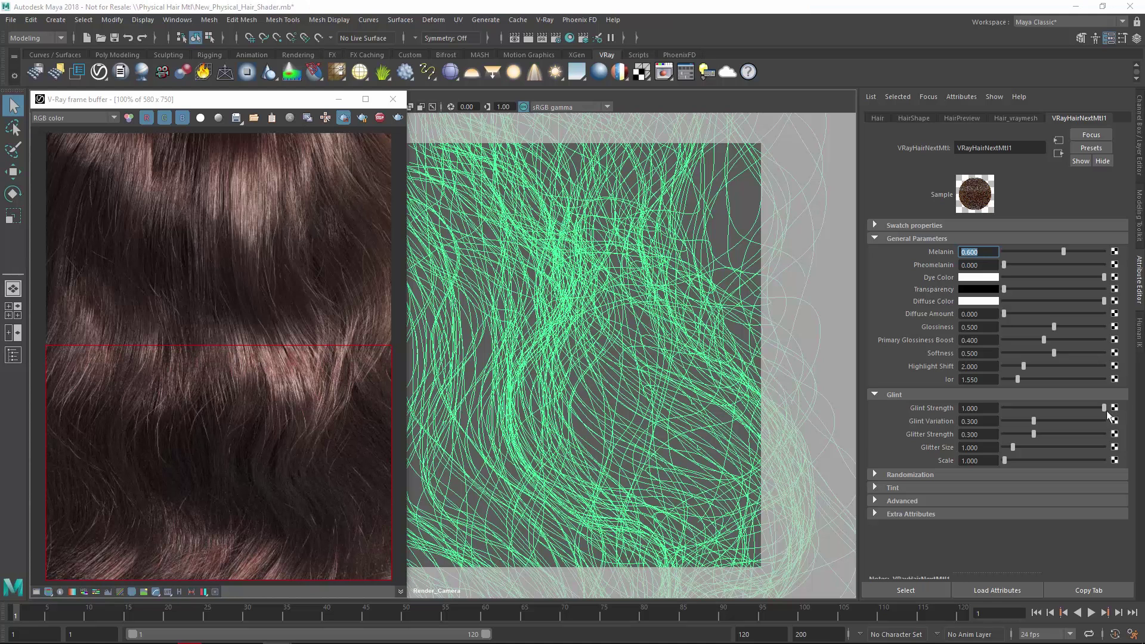
Set Glint Strength to 0.2
left_click(961, 408)
type("0.2")
key("Return")
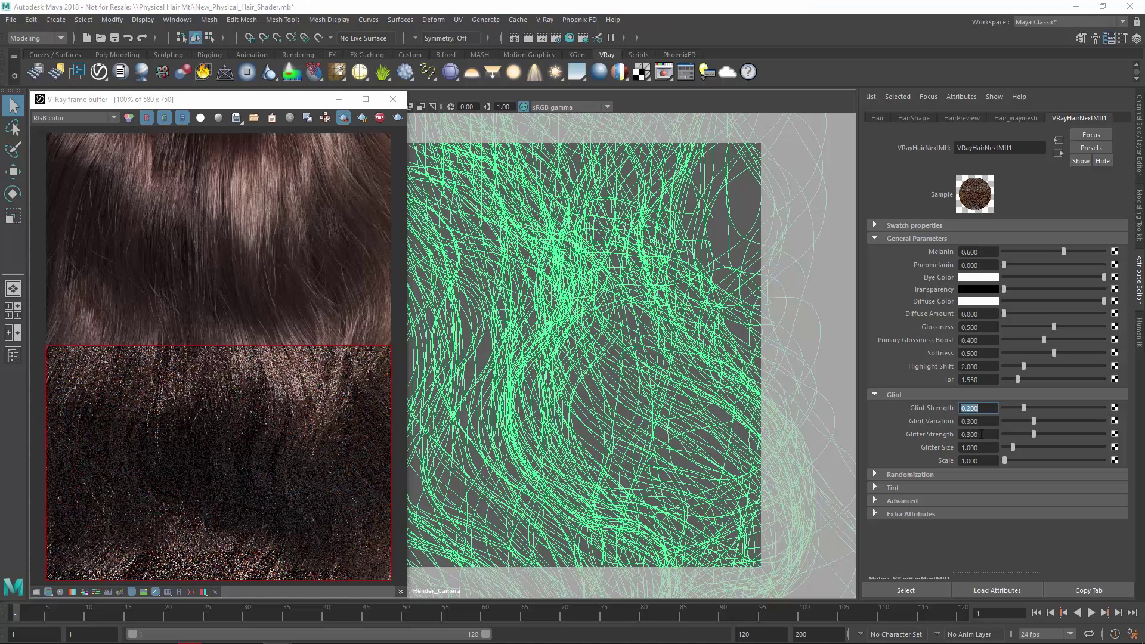
Test Glitter Strength at 1, then set it to 0.2
left_click(953, 432)
type("1")
key("Return")
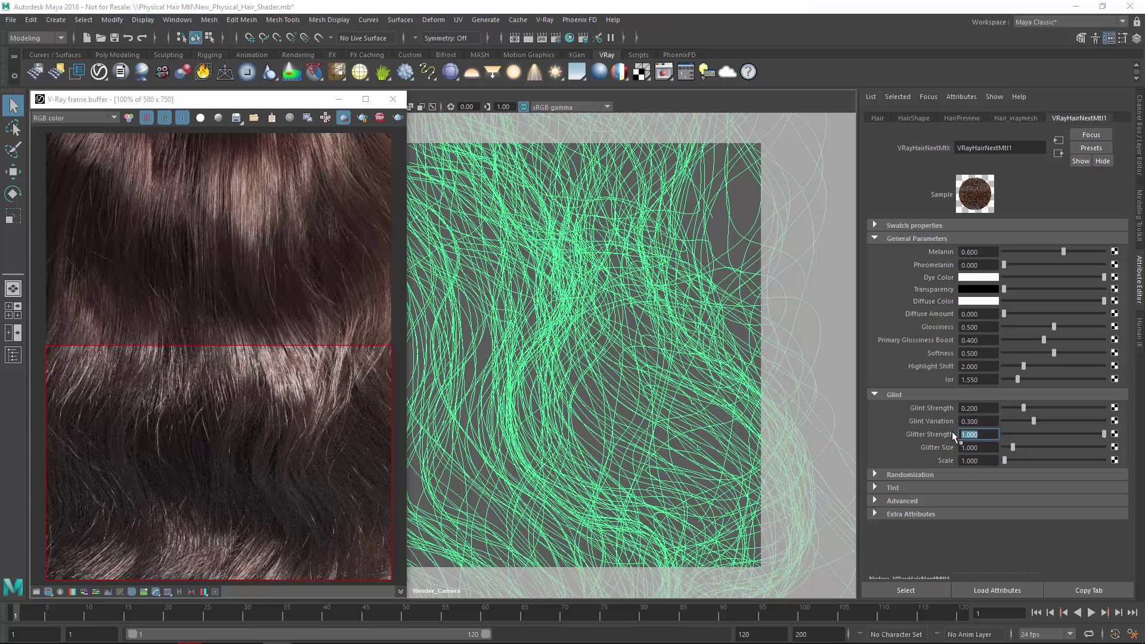
type("0.2")
key("Return")
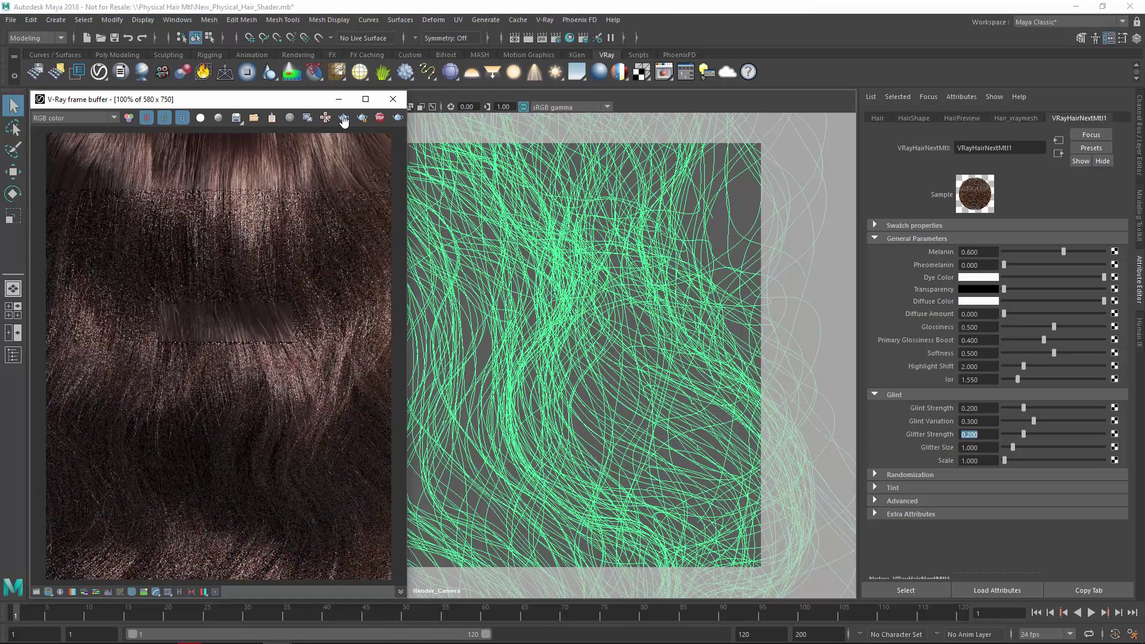
Expand Randomization, re-render, and raise Random Melanin from 0.3 to 0.761
left_click(917, 475)
left_click_drag(1129, 442, 1131, 511)
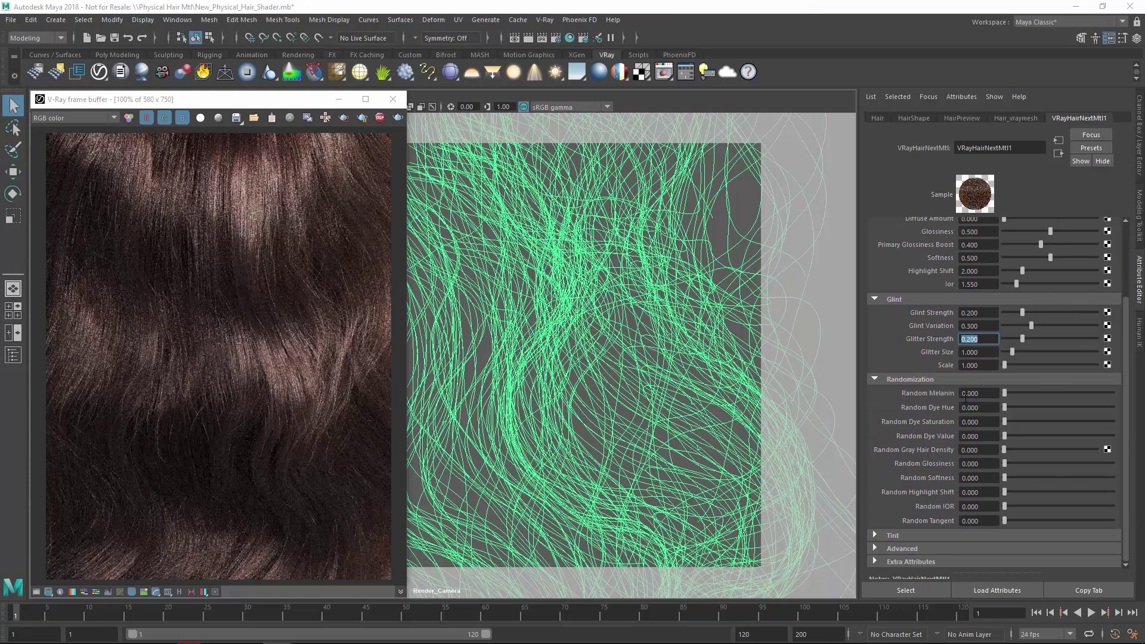
left_click(344, 119)
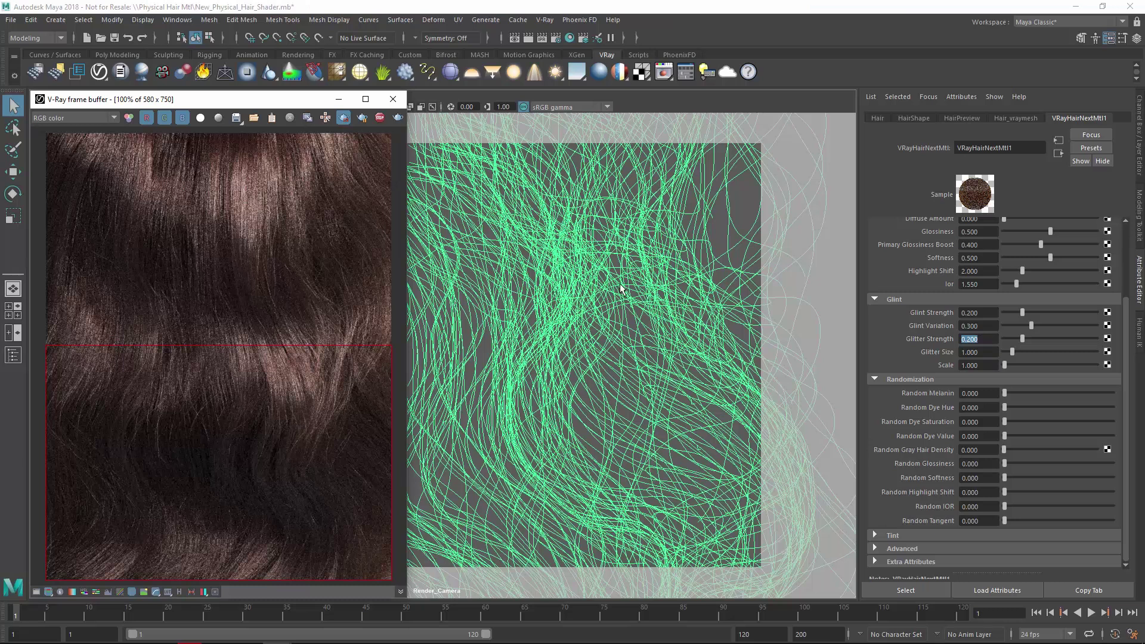
double_click(972, 393)
type("0.3")
key("Return")
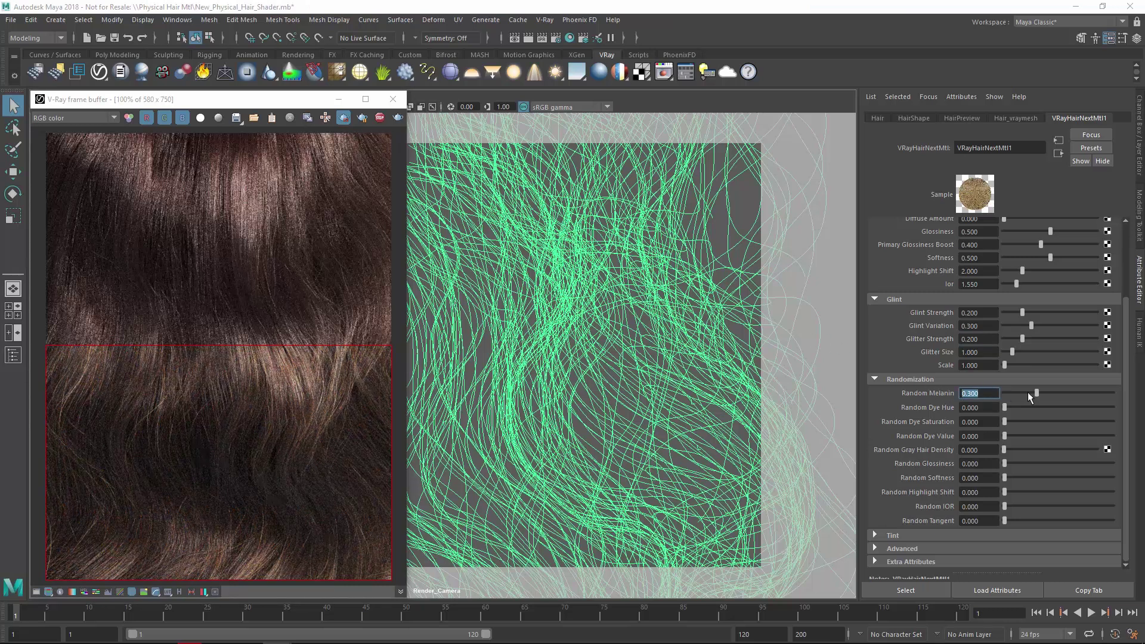
left_click_drag(1036, 393, 1087, 394)
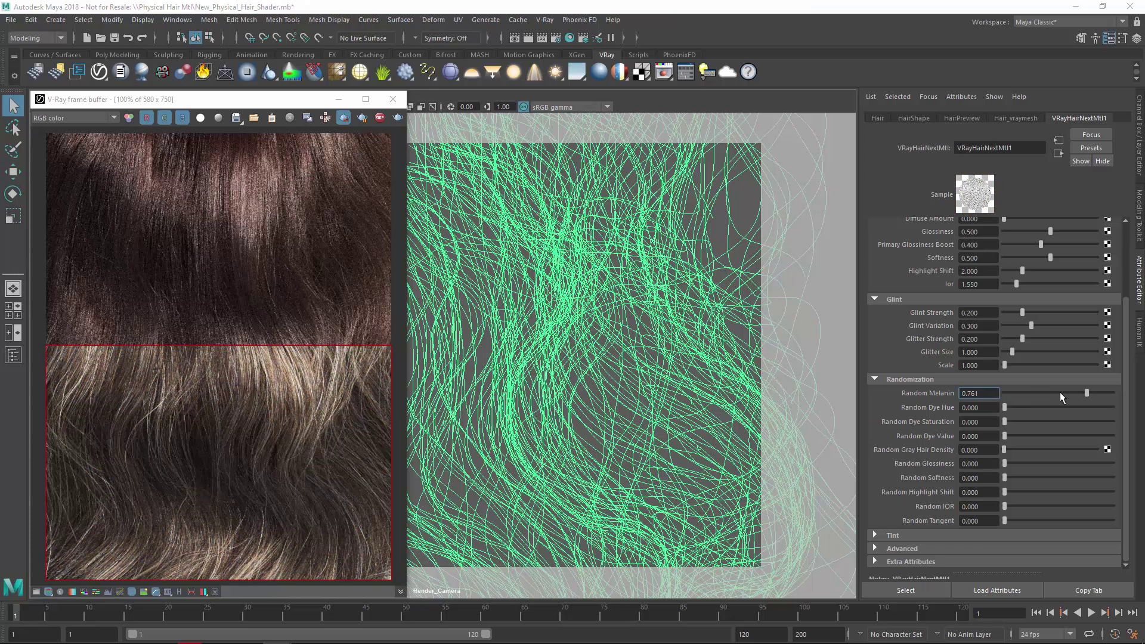
Zero Random Melanin, preview Random Gray Hair Density at 0.266, then return it to 0
left_click_drag(1072, 392, 1001, 405)
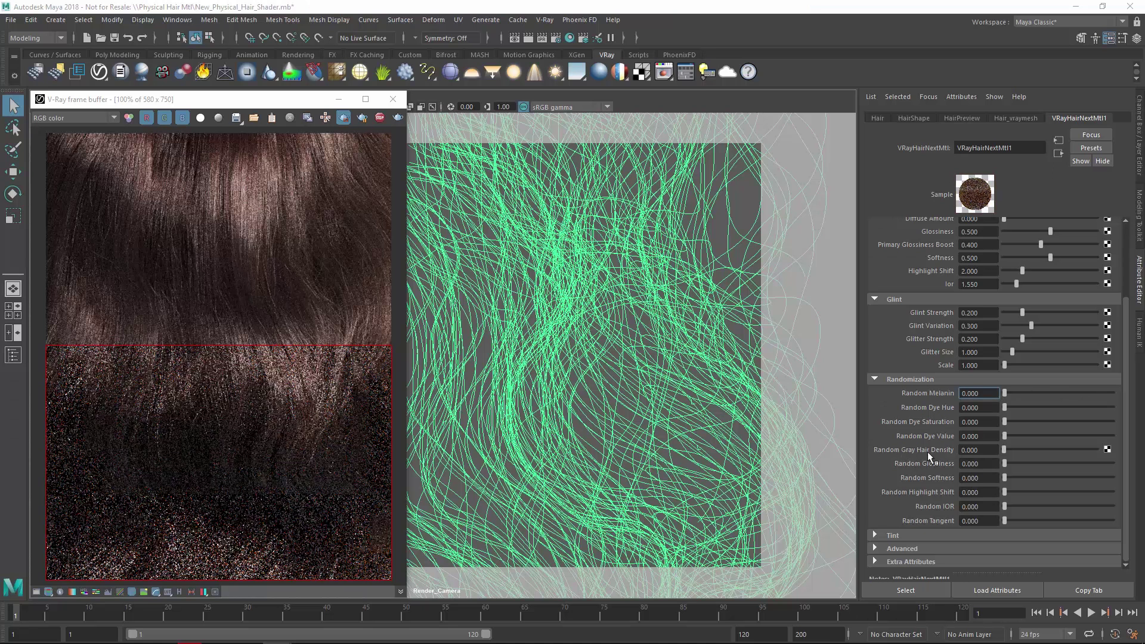
left_click_drag(1004, 450, 1028, 449)
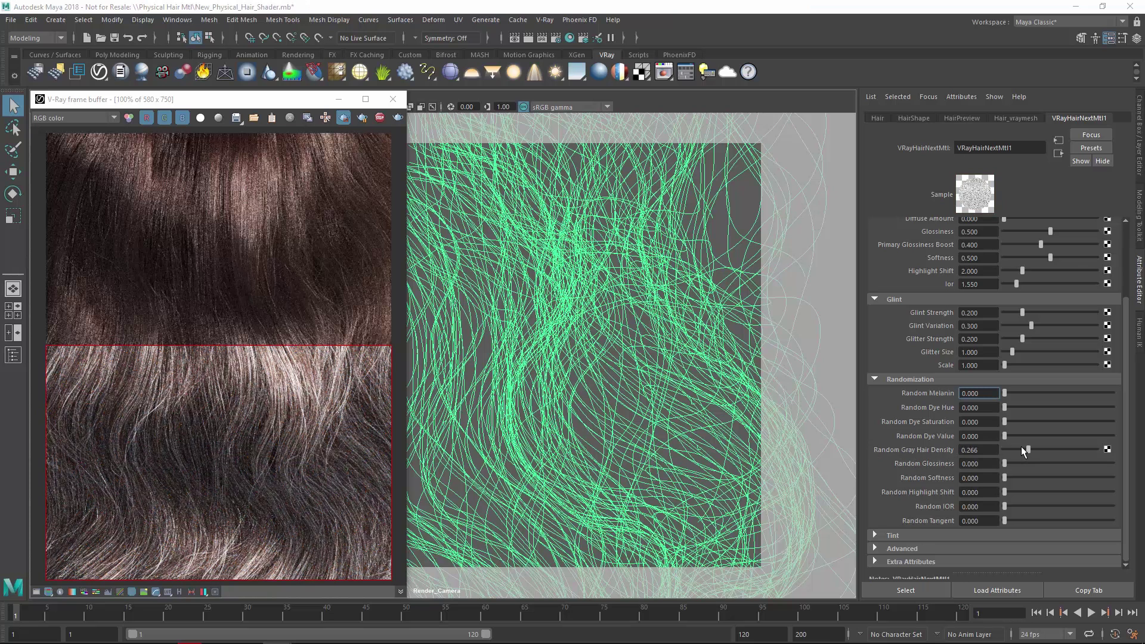
left_click_drag(1028, 450, 996, 448)
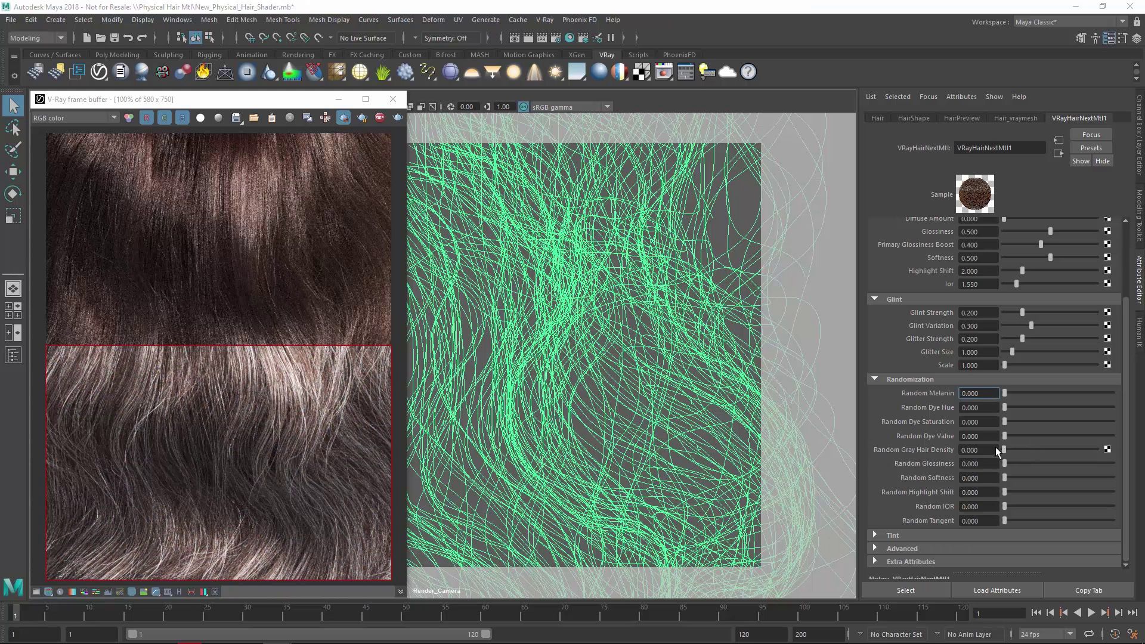